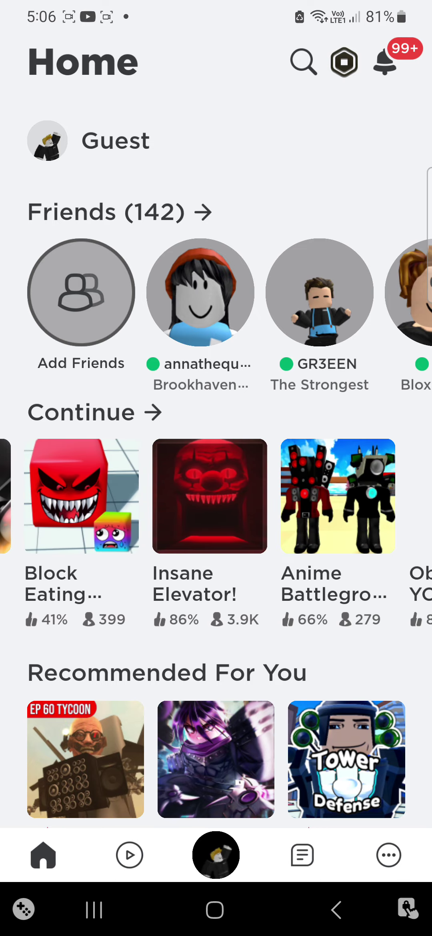
- Swipe the Continue row left and right, then scroll the Home feed to Recommended For You
{"action": "left_click_drag", "start_coordinate": [293, 497], "coordinate": [200, 497]}
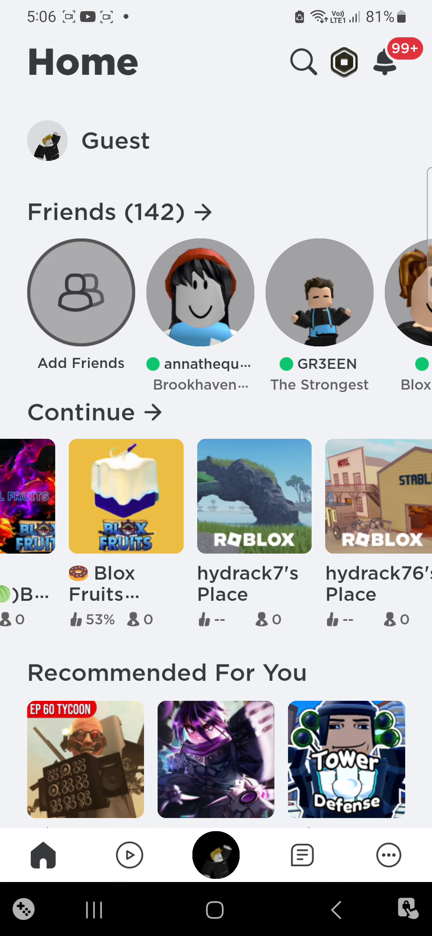
{"action": "left_click_drag", "start_coordinate": [293, 497], "coordinate": [208, 497]}
{"action": "left_click_drag", "start_coordinate": [146, 497], "coordinate": [218, 497]}
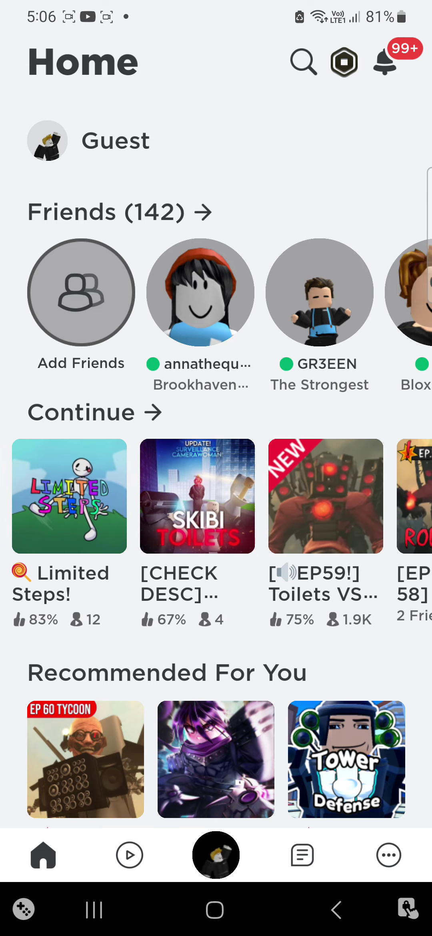
{"action": "left_click_drag", "start_coordinate": [330, 498], "coordinate": [73, 497]}
{"action": "mouse_move", "coordinate": [216, 658]}
{"action": "left_mouse_down"}
{"action": "mouse_move", "coordinate": [216, 402]}
{"action": "mouse_move", "coordinate": [216, 513]}
{"action": "left_mouse_up"}
{"action": "left_click_drag", "start_coordinate": [216, 622], "coordinate": [216, 438]}
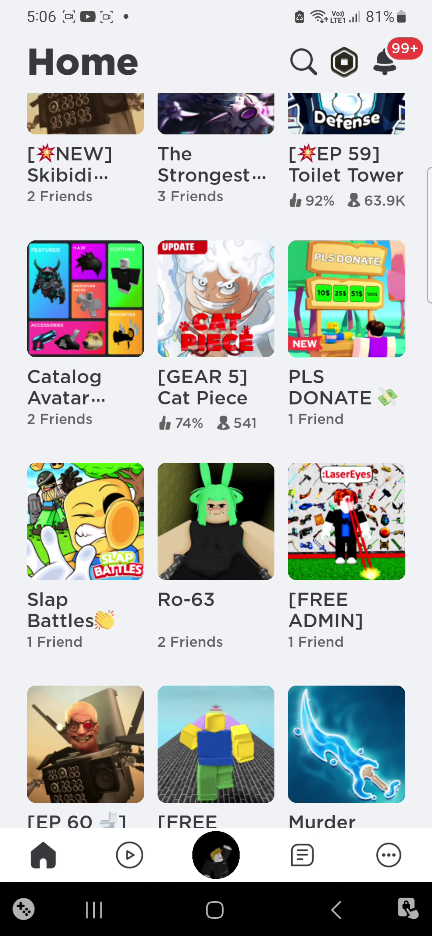
{"action": "left_click_drag", "start_coordinate": [216, 621], "coordinate": [216, 476]}
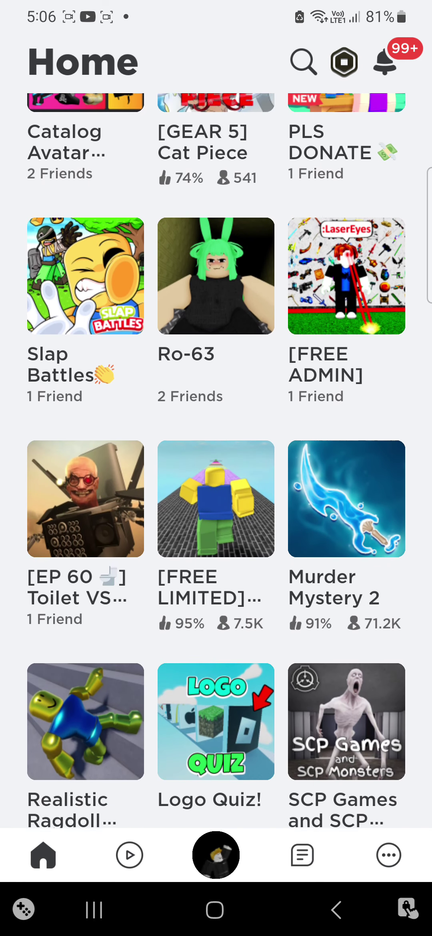
{"action": "left_click_drag", "start_coordinate": [216, 365], "coordinate": [216, 768]}
- Open The Strongest Battlegrounds, expand its details sheet and start playing it
{"action": "left_click", "coordinate": [216, 387]}
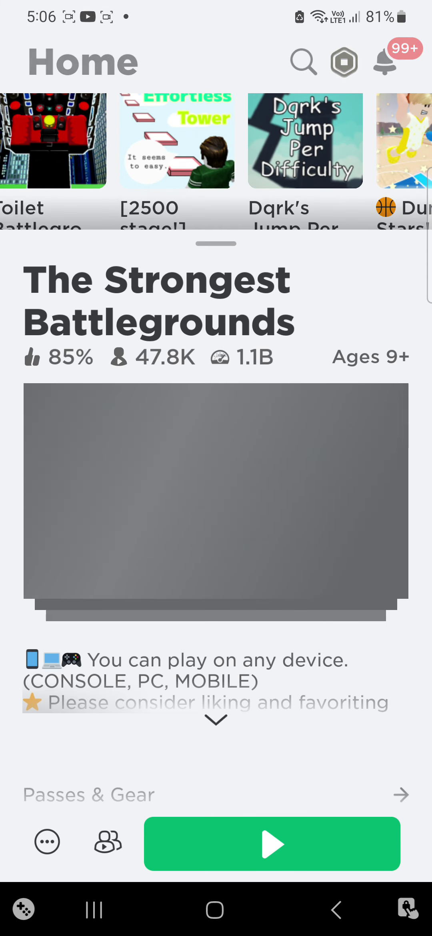
{"action": "left_click_drag", "start_coordinate": [216, 658], "coordinate": [216, 514]}
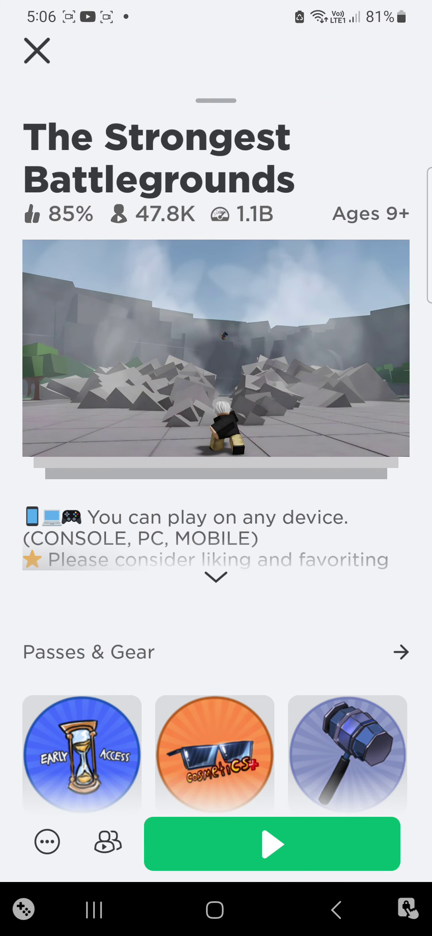
{"action": "left_click", "coordinate": [272, 844]}
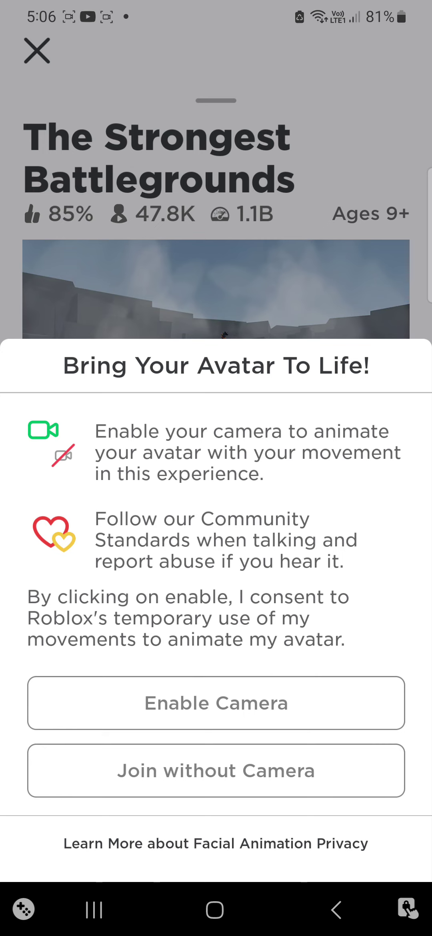
- Dismiss the camera consent prompt twice without joining the game
{"action": "left_click", "coordinate": [336, 909]}
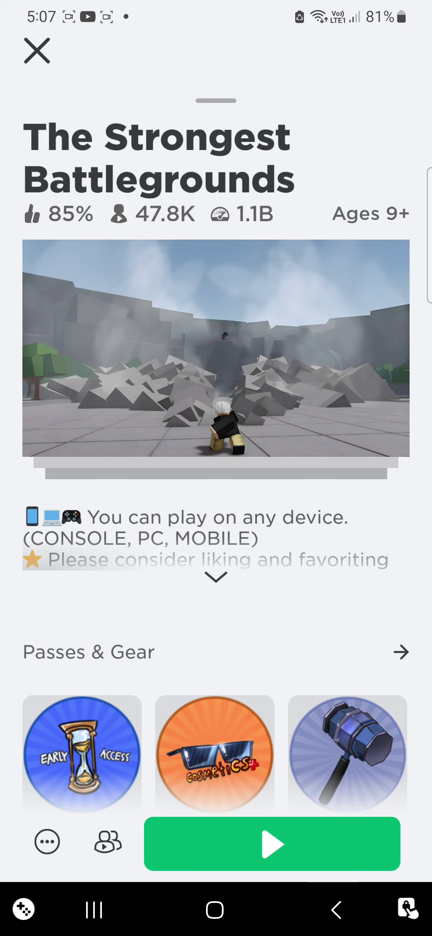
{"action": "left_click", "coordinate": [273, 845]}
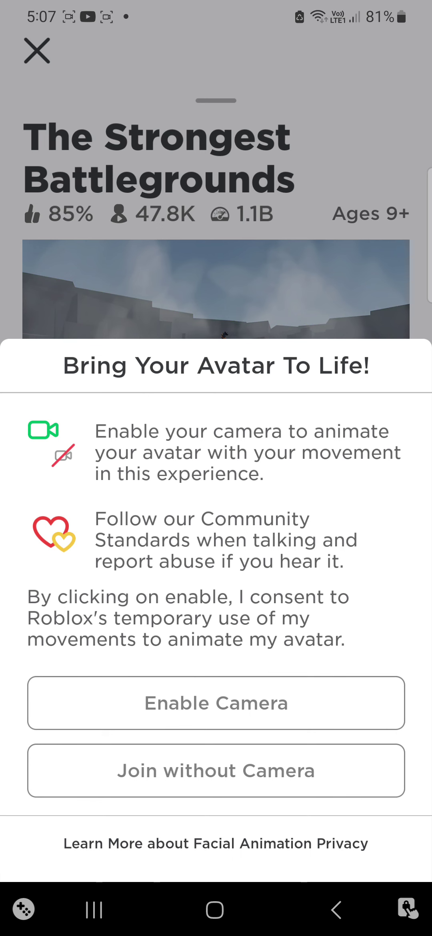
{"action": "left_click", "coordinate": [337, 910]}
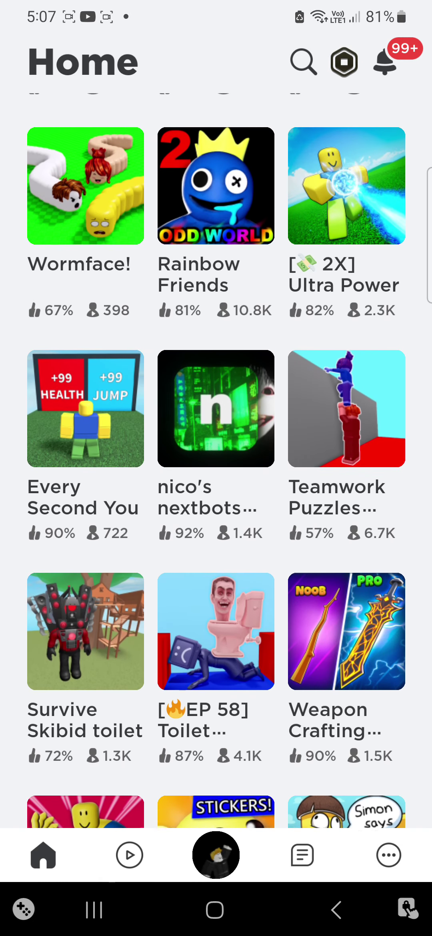
{"action": "scroll", "coordinate": [216, 475], "scroll_direction": "down", "scroll_amount": 4}
{"action": "scroll", "coordinate": [216, 461], "scroll_direction": "down", "scroll_amount": 5}
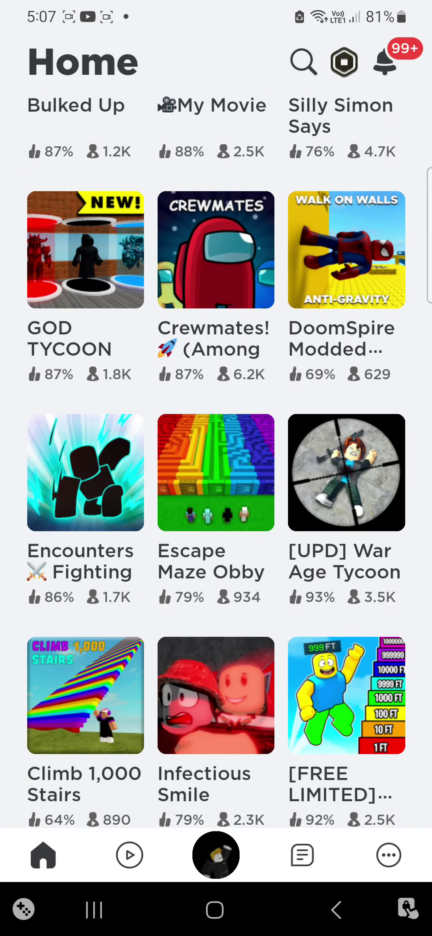
{"action": "scroll", "coordinate": [216, 460], "scroll_direction": "down", "scroll_amount": 4}
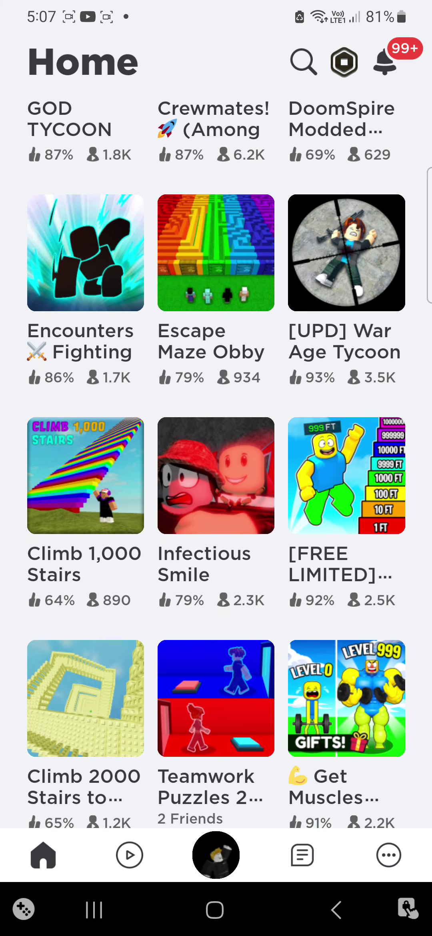
- Start and cancel an experience search, then open the BILLY (STORY) tile
{"action": "left_click", "coordinate": [302, 62]}
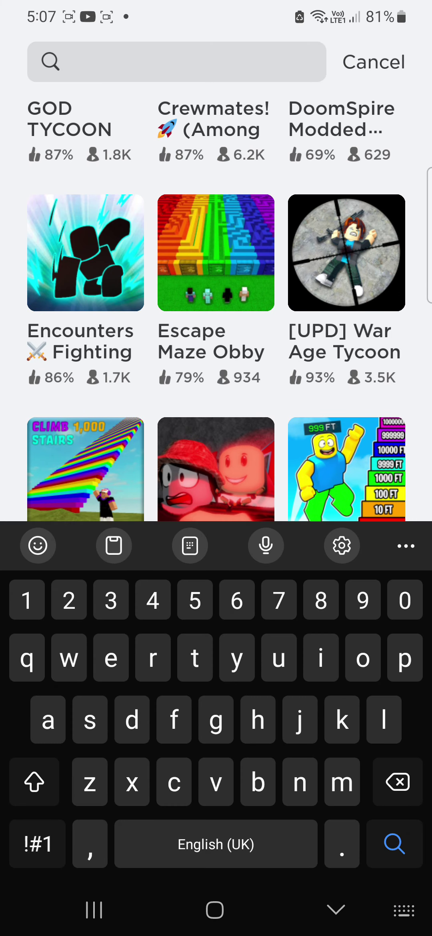
{"action": "left_click", "coordinate": [336, 910]}
{"action": "left_click", "coordinate": [374, 62]}
{"action": "scroll", "coordinate": [216, 461], "scroll_direction": "down", "scroll_amount": 5}
{"action": "scroll", "coordinate": [216, 461], "scroll_direction": "down", "scroll_amount": 5}
{"action": "scroll", "coordinate": [216, 461], "scroll_direction": "up", "scroll_amount": 5}
{"action": "scroll", "coordinate": [216, 461], "scroll_direction": "up", "scroll_amount": 5}
{"action": "scroll", "coordinate": [216, 461], "scroll_direction": "up", "scroll_amount": 5}
{"action": "scroll", "coordinate": [216, 461], "scroll_direction": "up", "scroll_amount": 5}
{"action": "scroll", "coordinate": [216, 461], "scroll_direction": "up", "scroll_amount": 3}
{"action": "left_click", "coordinate": [346, 521]}
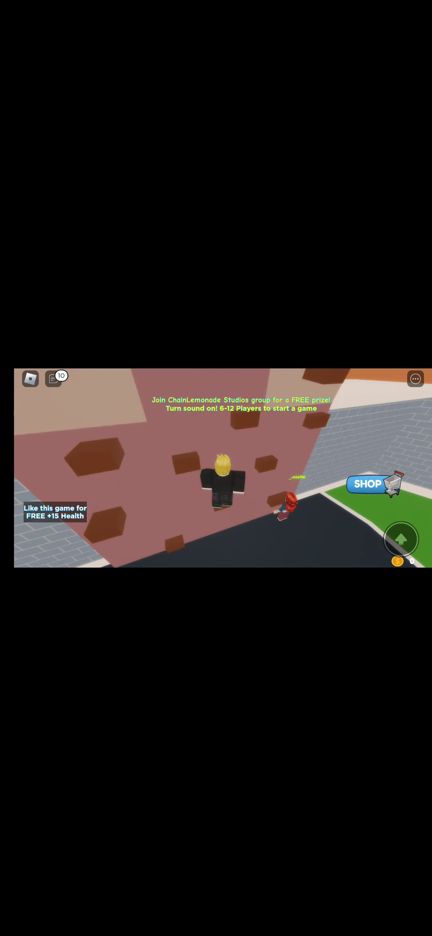
- Climb the avatar up the wall, then walk it toward the glass wall
{"action": "left_click_drag", "start_coordinate": [34, 478], "coordinate": [136, 497]}
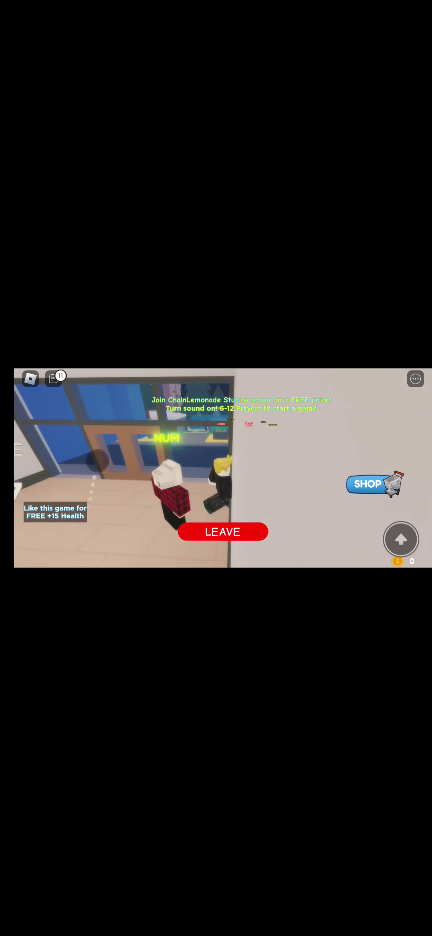
{"action": "left_click_drag", "start_coordinate": [48, 474], "coordinate": [73, 500]}
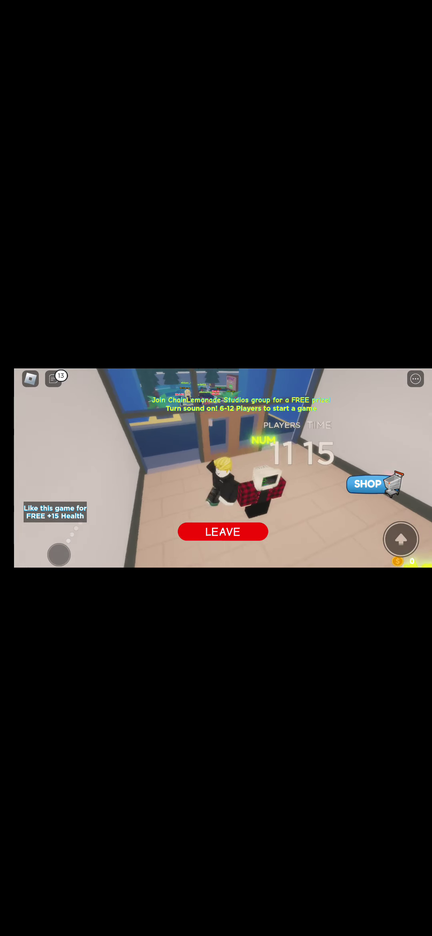
- Walk the avatar around the waiting room while the countdown runs
{"action": "left_click_drag", "start_coordinate": [58, 555], "coordinate": [138, 519]}
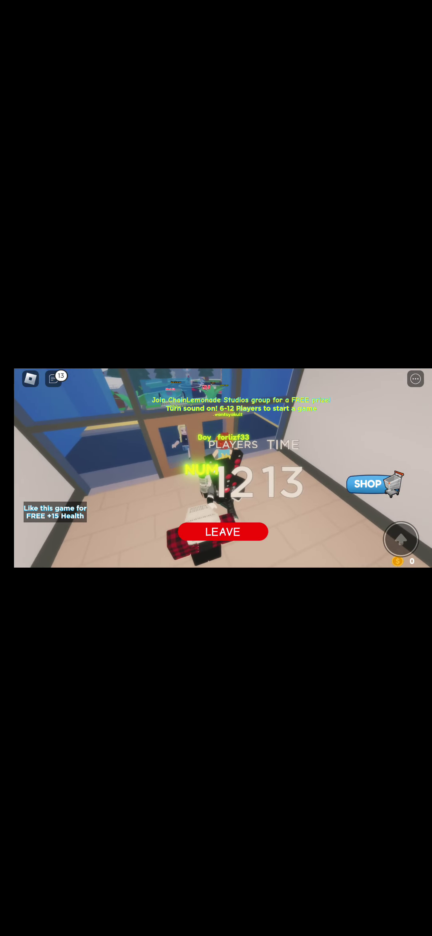